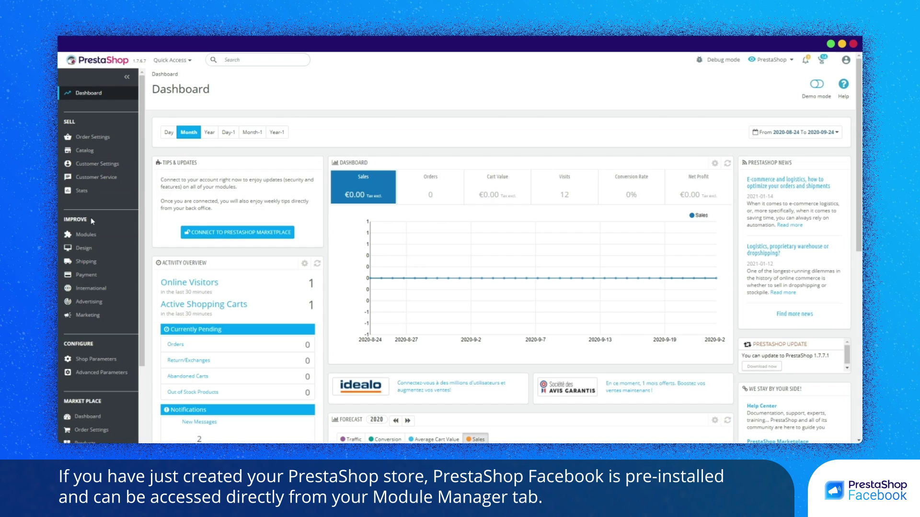
Step: Go to Modules > Module Manager and scroll down to the PrestaShop Facebook module
click(115, 239)
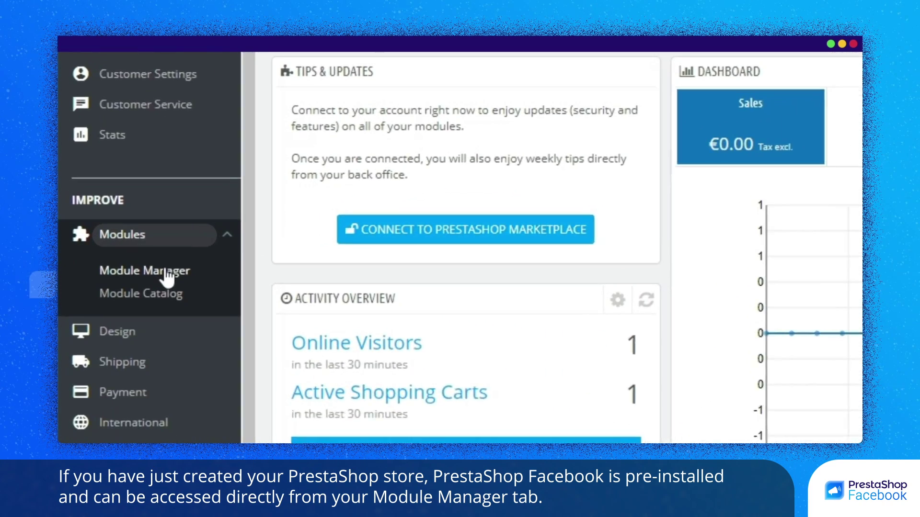
click(175, 280)
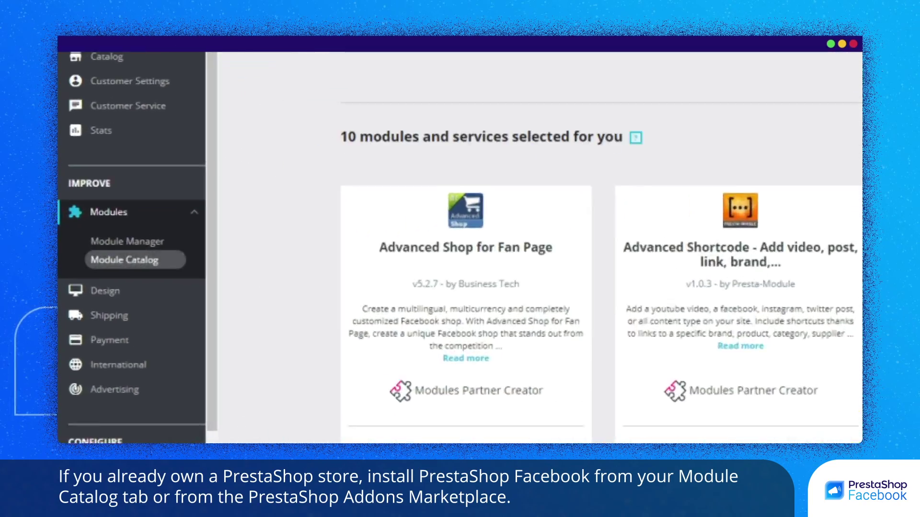
scroll(598, 287, down, 5)
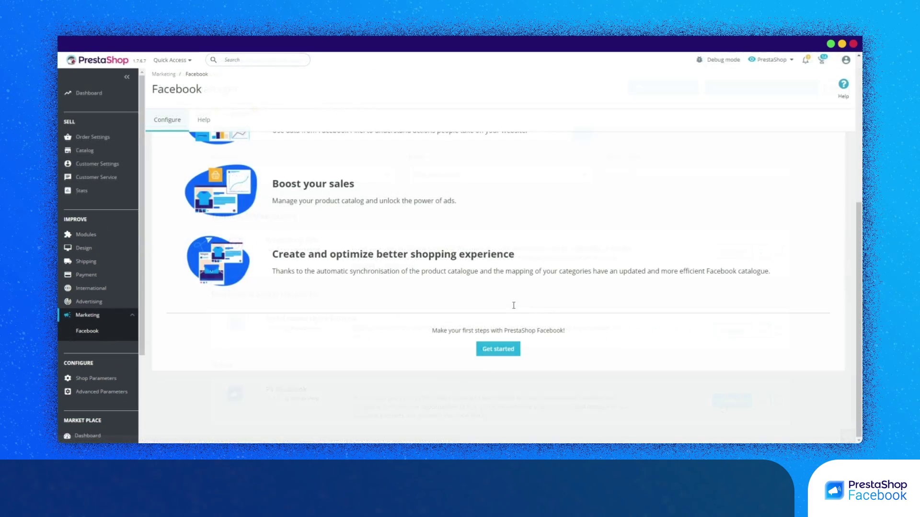
Step: Return to the top of the Marketing > Facebook page and launch setup with Get started
scroll(515, 309, up, 5)
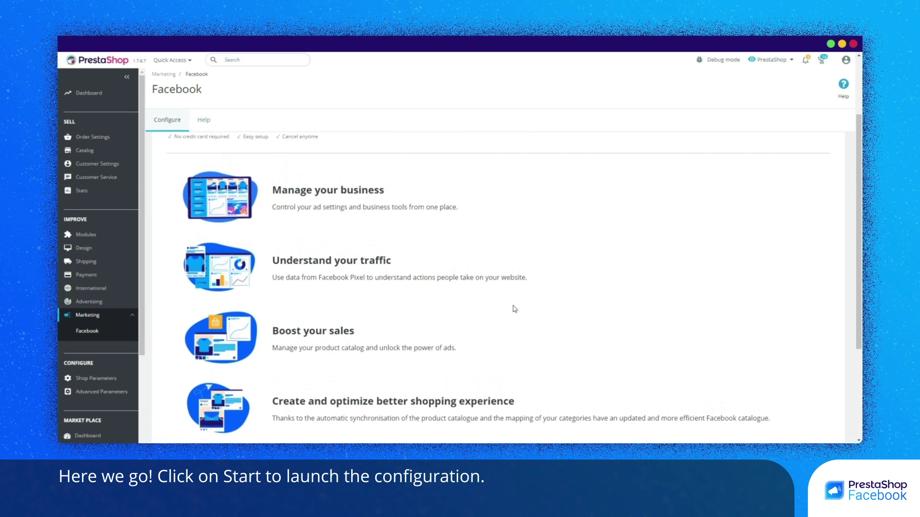
scroll(514, 309, up, 1)
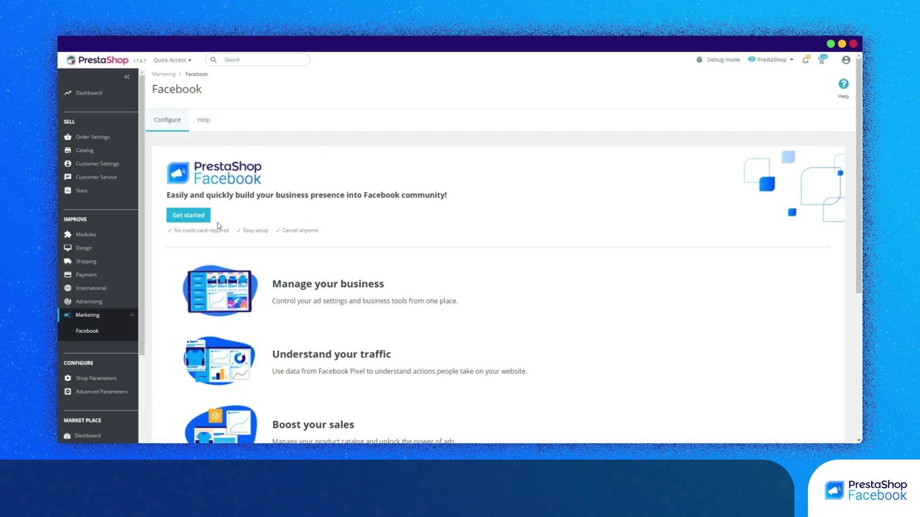
click(196, 216)
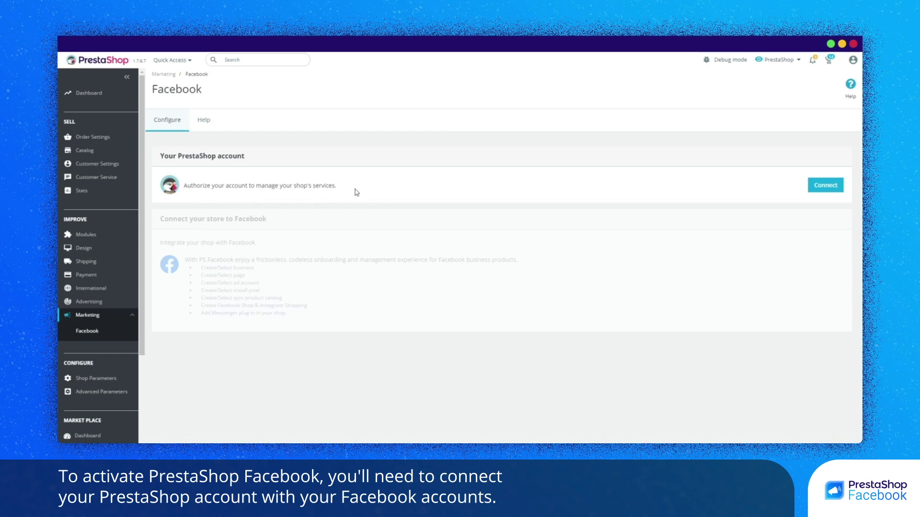
Step: Create a PrestaShop account with a password, agreeing to share anonymized shop statistics
click(811, 191)
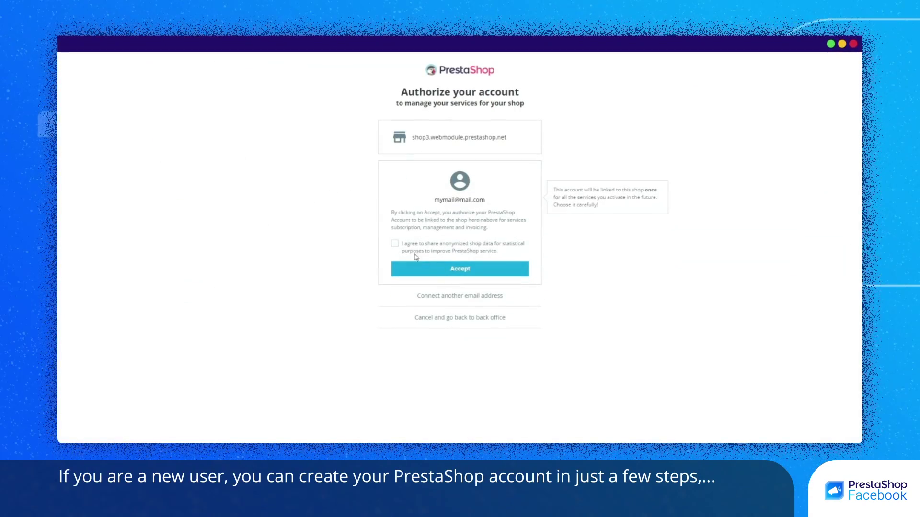
click(395, 245)
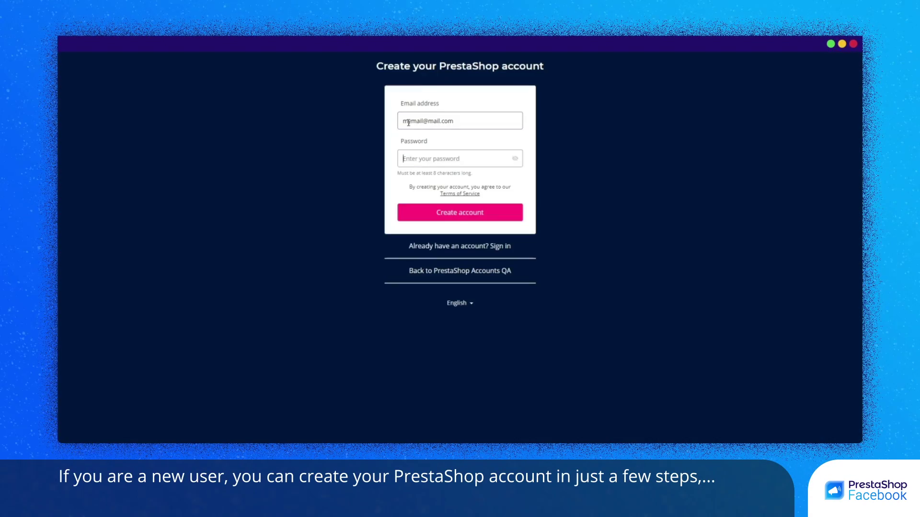
text(*********)
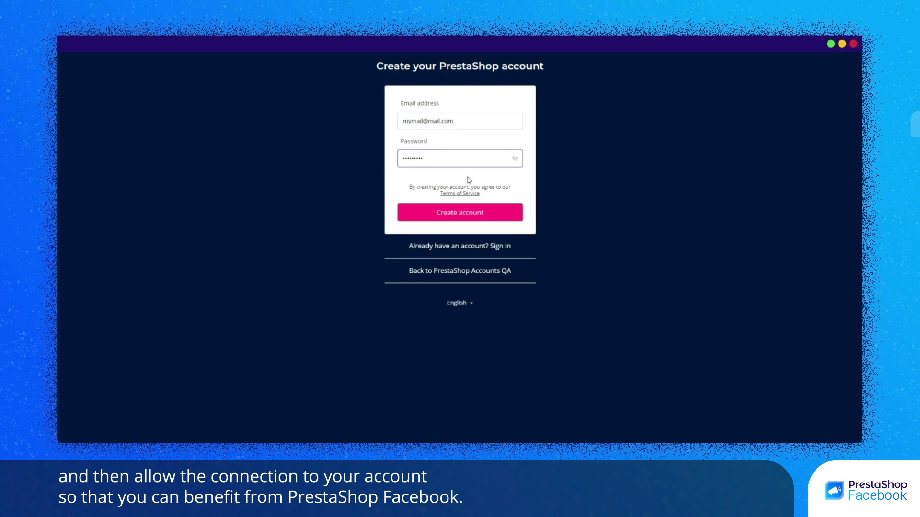
click(456, 214)
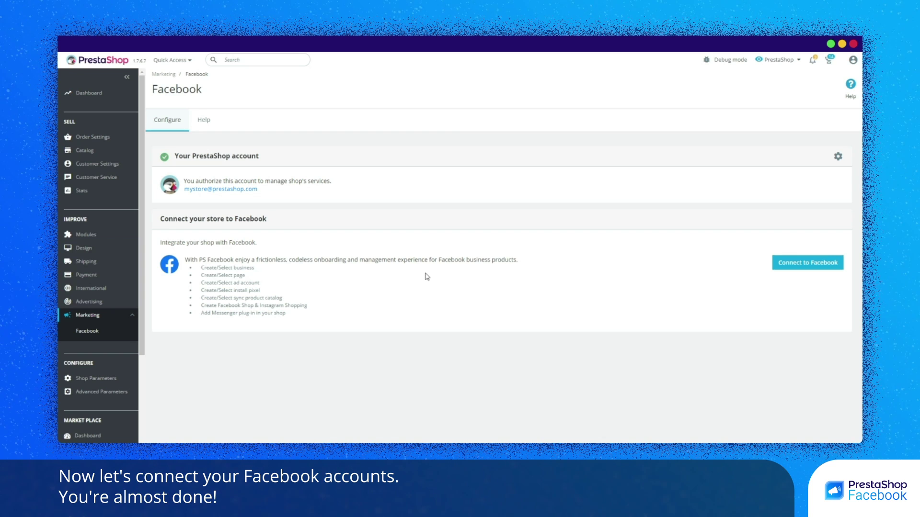
Step: Start Connect to Facebook, keep the previous settings and grant the app account access
click(825, 263)
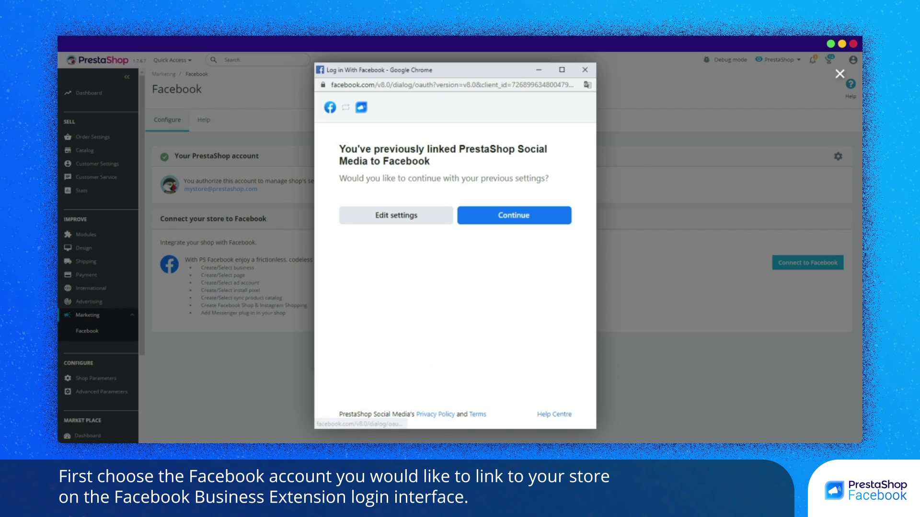
click(511, 220)
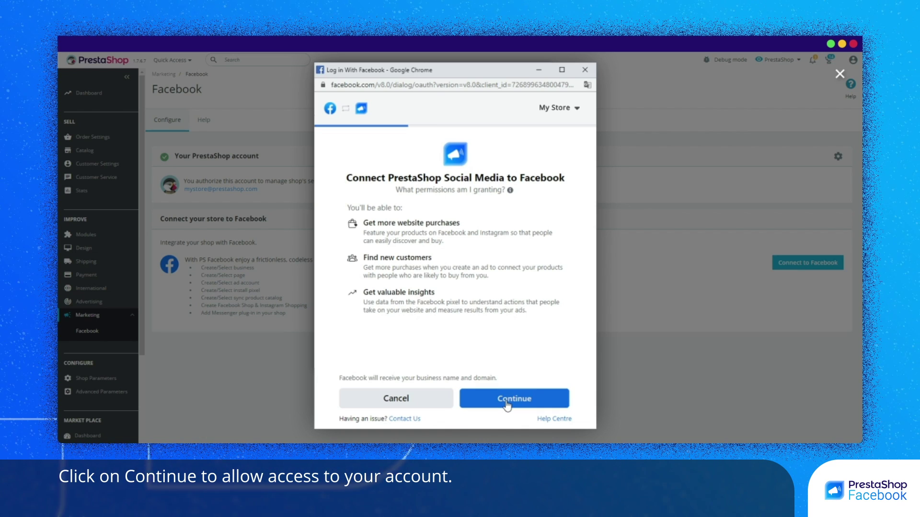
click(507, 405)
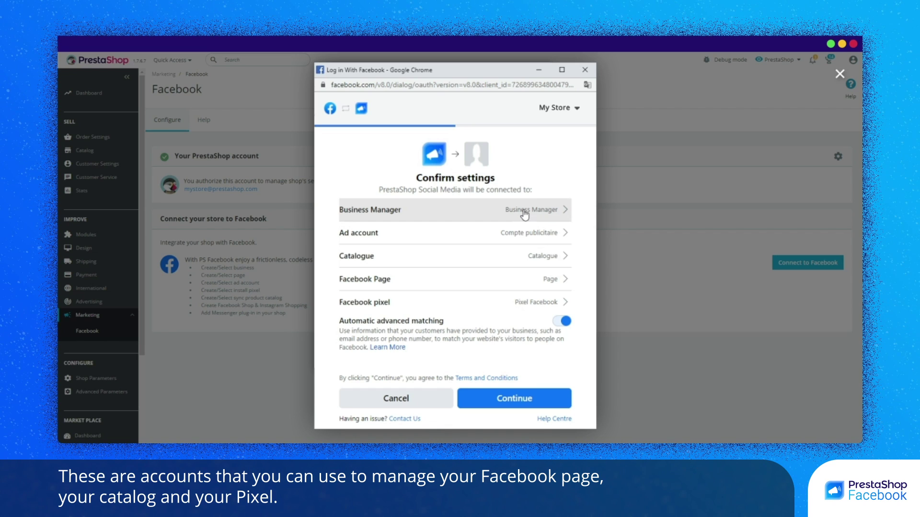
Step: Select Business Manager as the business account and the page named Page
click(524, 216)
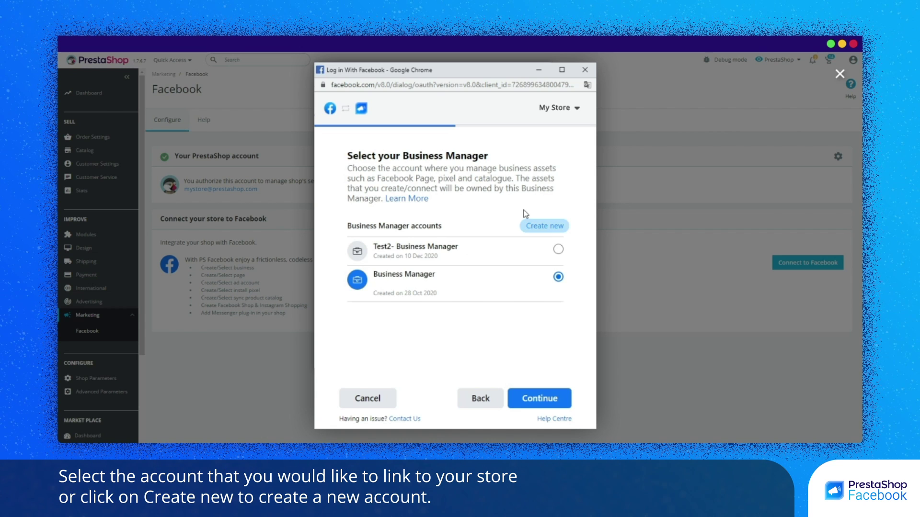
click(540, 399)
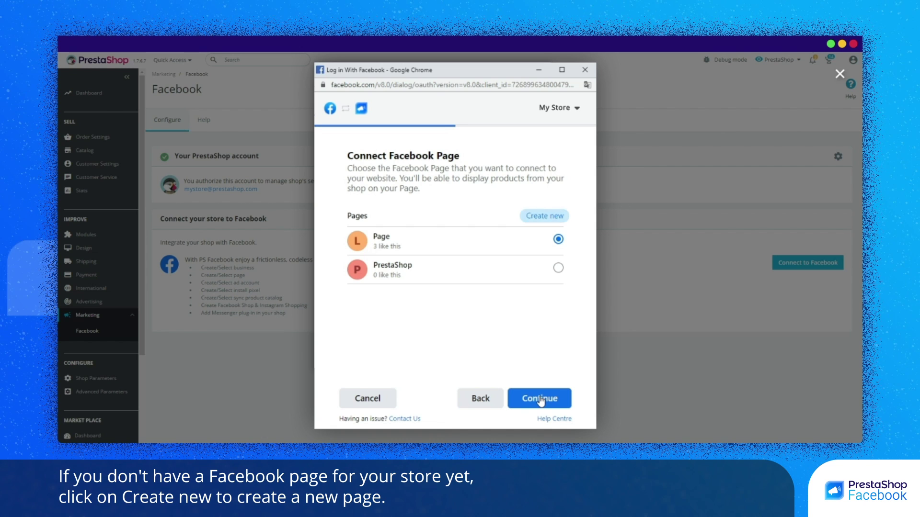
click(540, 399)
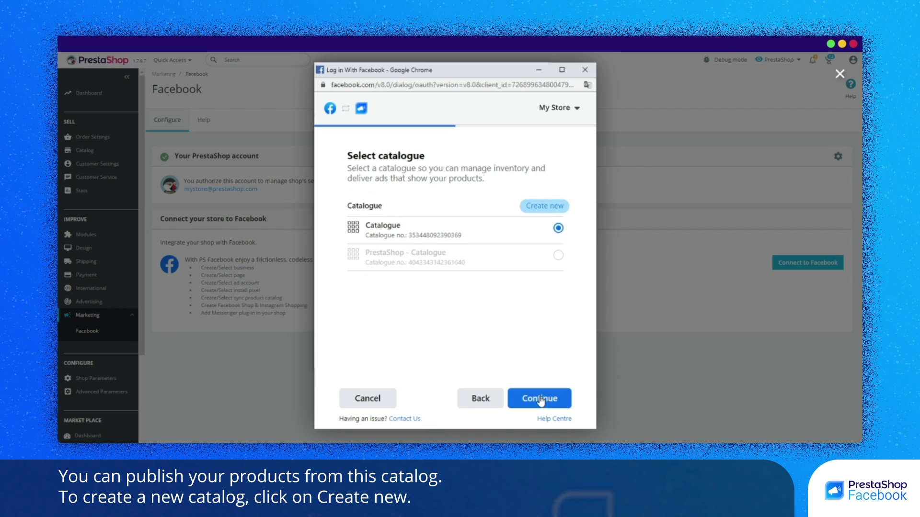
Step: Confirm the Catalogue catalogue and Compte publicitaire ad account, and choose the Pixel Facebook pixel
click(539, 399)
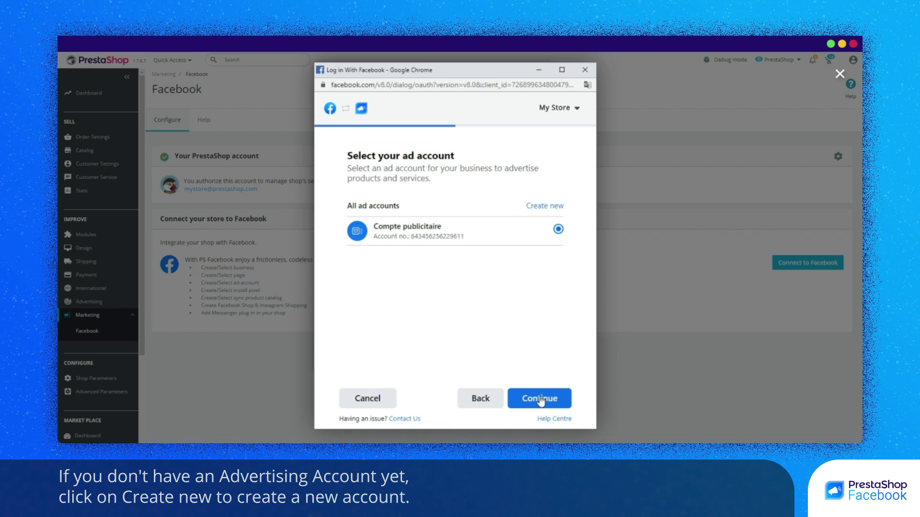
click(539, 398)
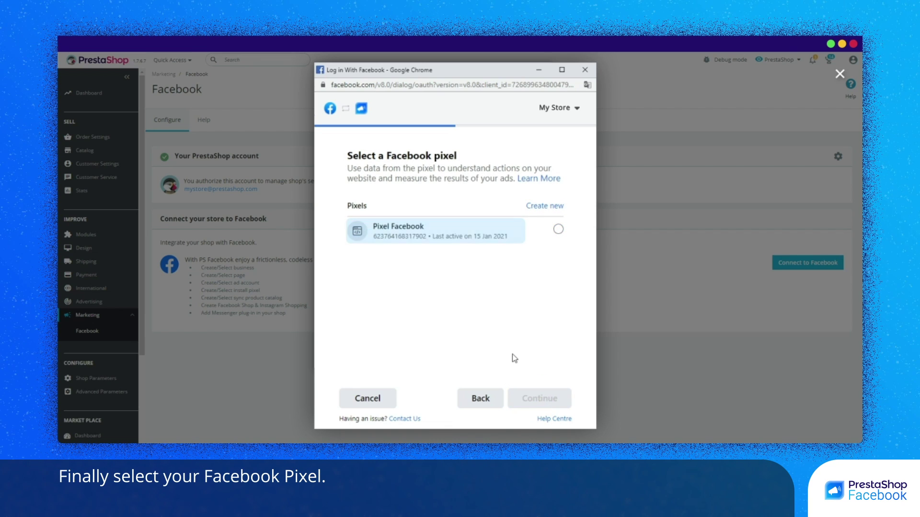
click(498, 241)
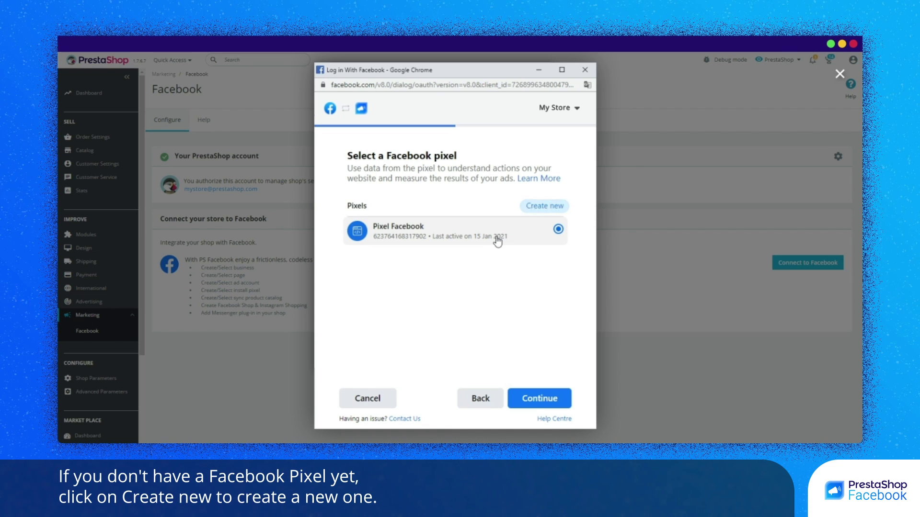
click(545, 399)
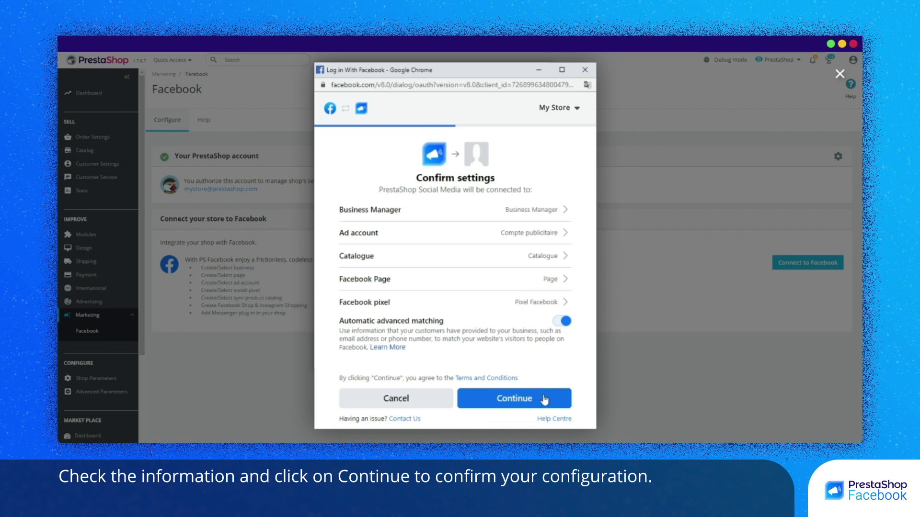
Step: Accept the connection summary, approve the requested permissions and finish with Done
click(545, 399)
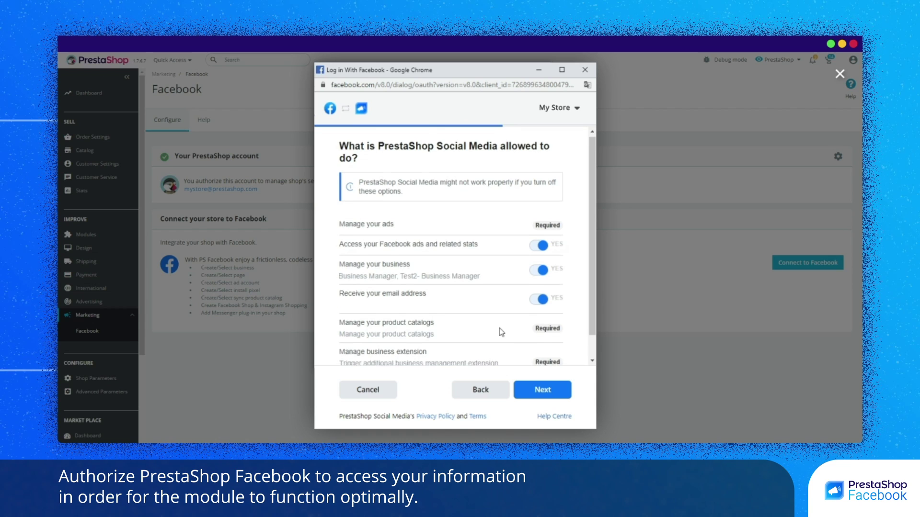
scroll(501, 332, down, 2)
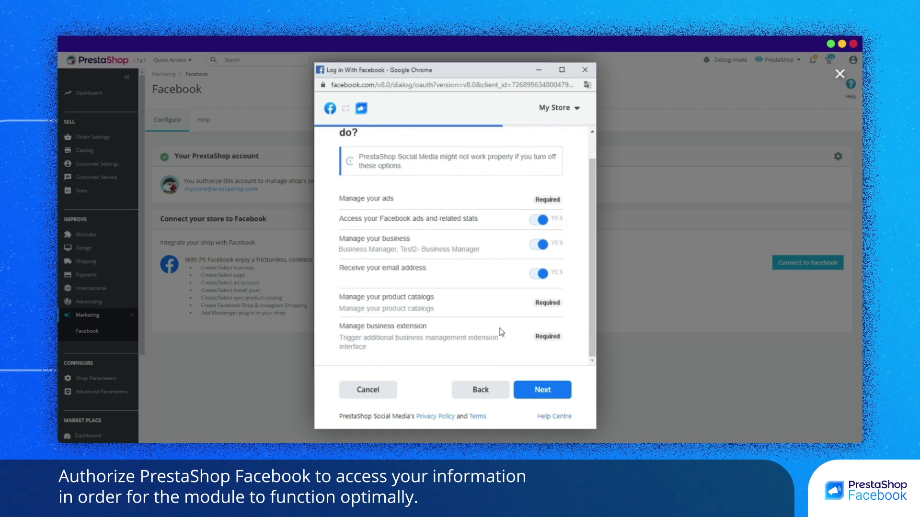
click(543, 392)
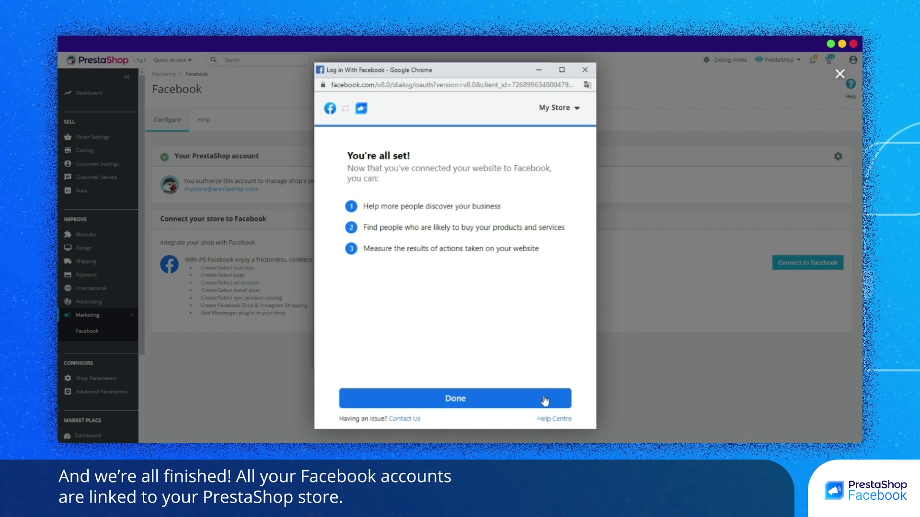
click(545, 400)
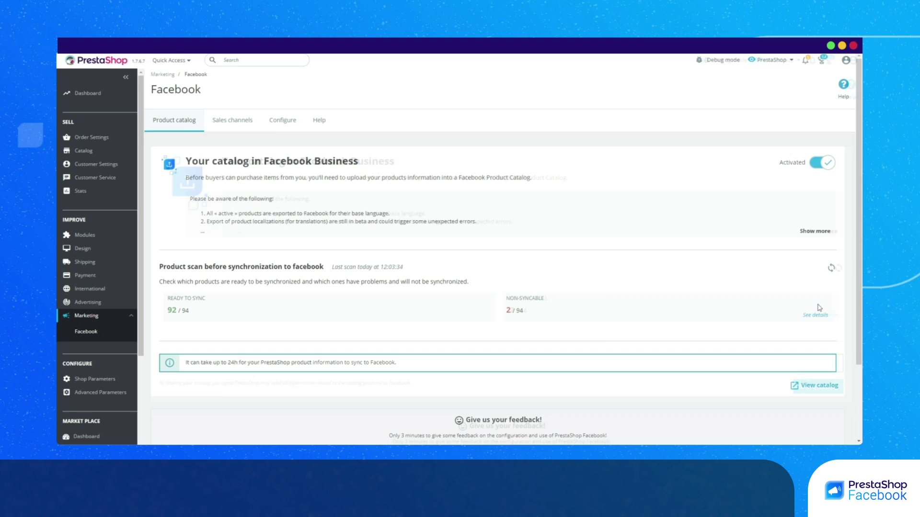
Step: Open the activated product catalog on Facebook with View catalog
click(818, 386)
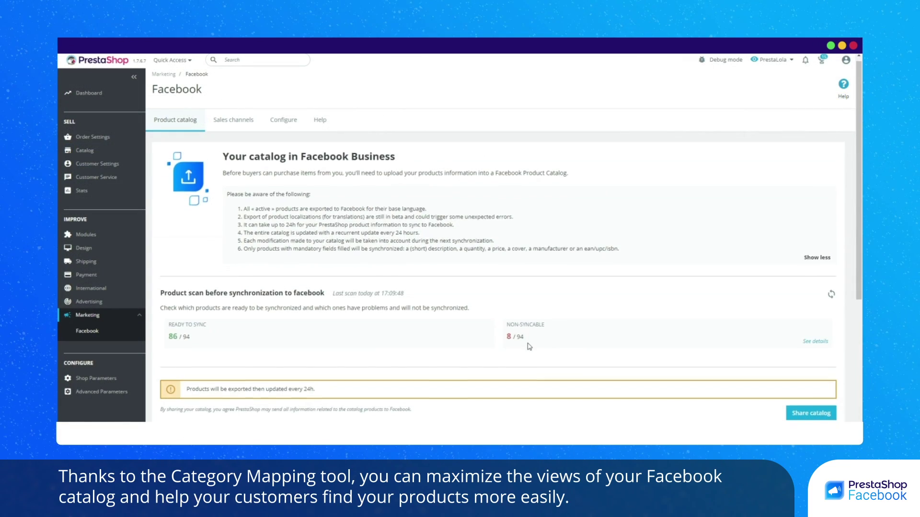
Step: Scroll through the Catalogue Items page to review the two synced products
scroll(527, 344, down, 1)
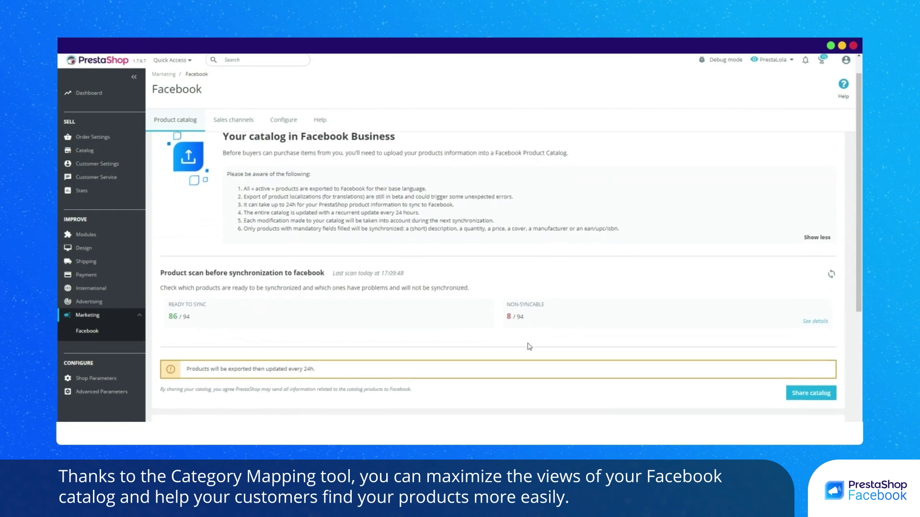
scroll(529, 346, down, 3)
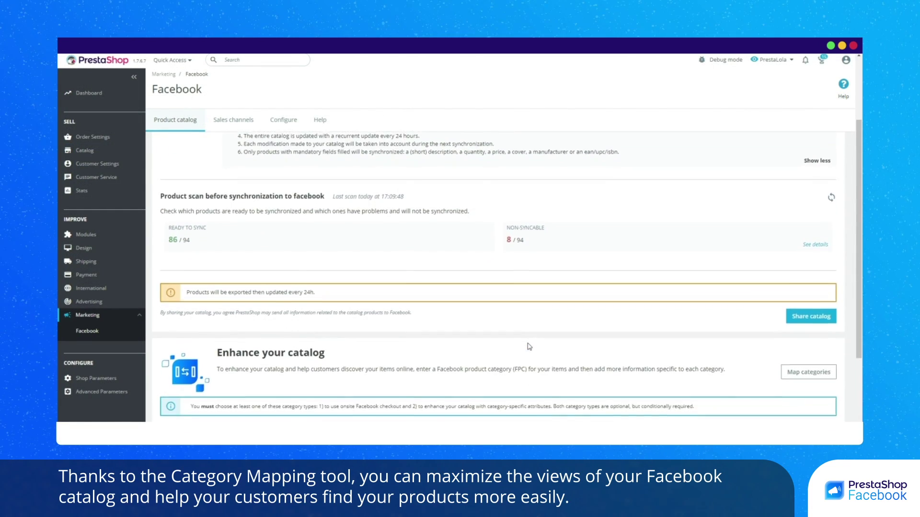
scroll(529, 346, down, 3)
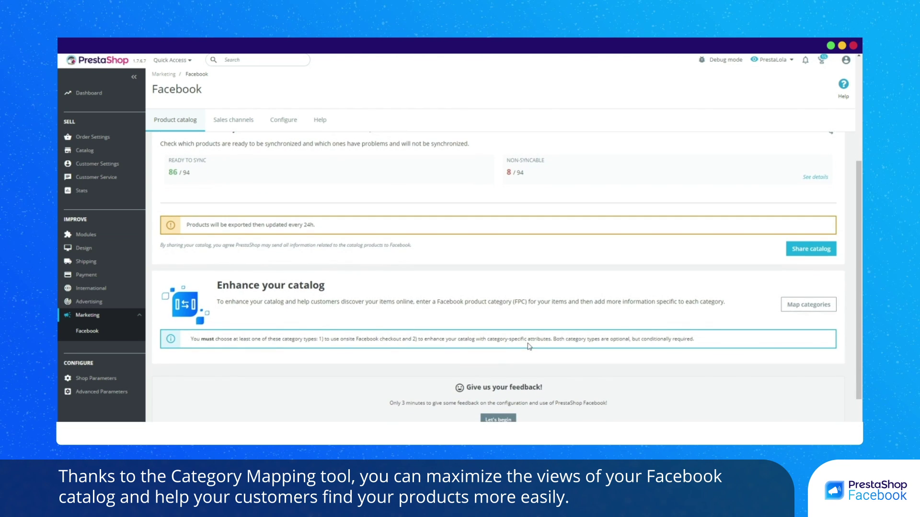
scroll(529, 347, down, 1)
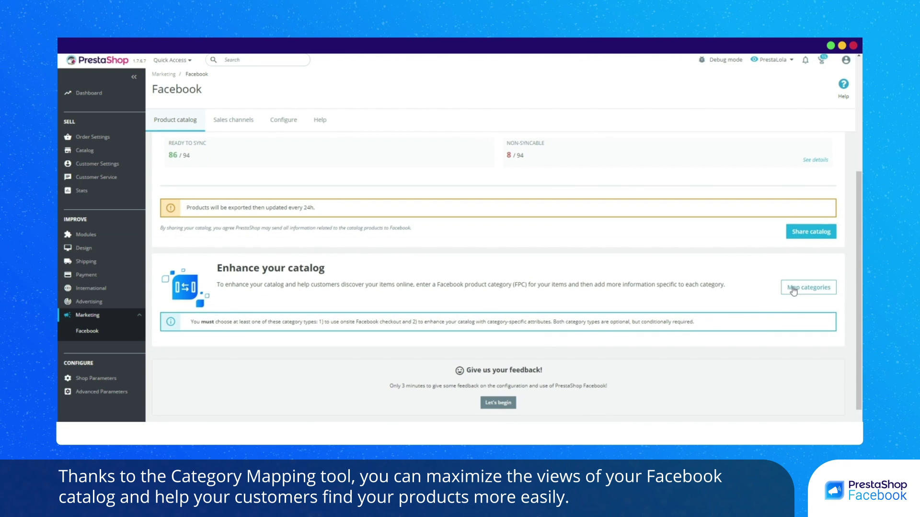
Step: Map Femmes to Apparel & Accessories, give Femmes and Vêtements the Clothing subcategory, then view the mapping
click(794, 288)
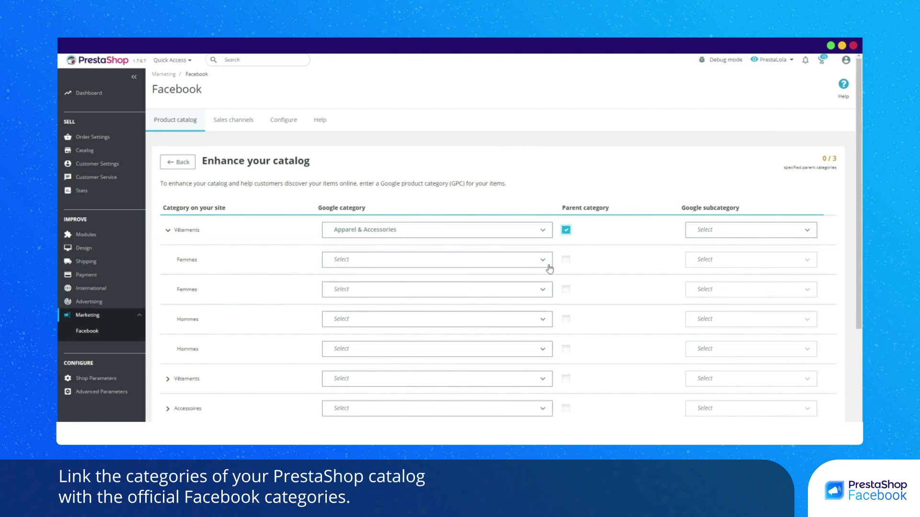
click(550, 269)
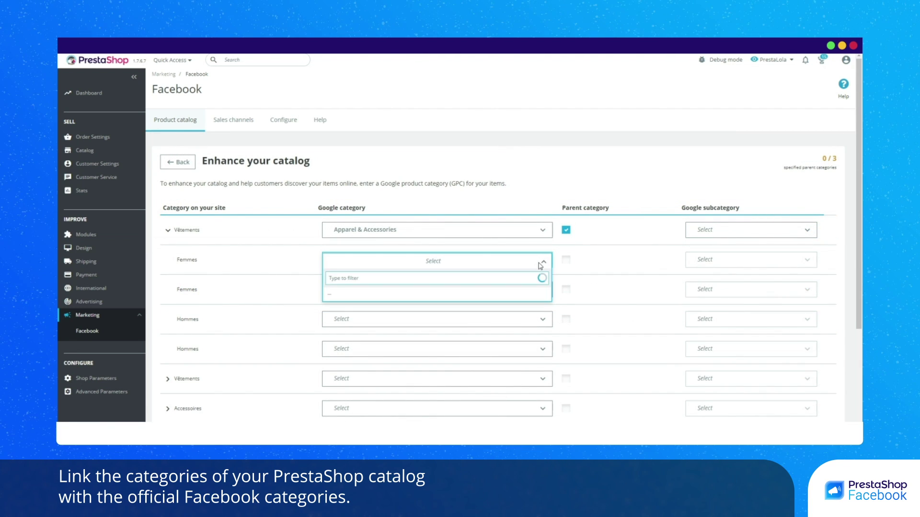
click(445, 311)
click(708, 271)
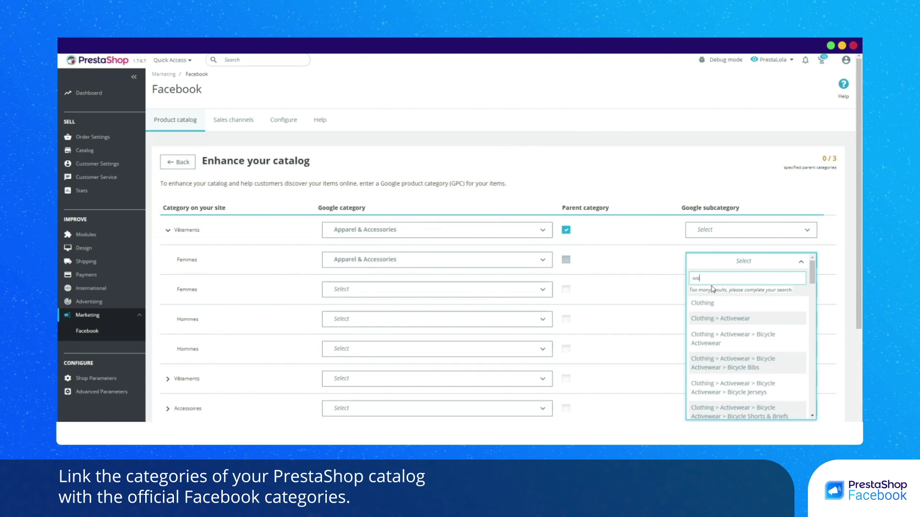
click(695, 231)
click(682, 274)
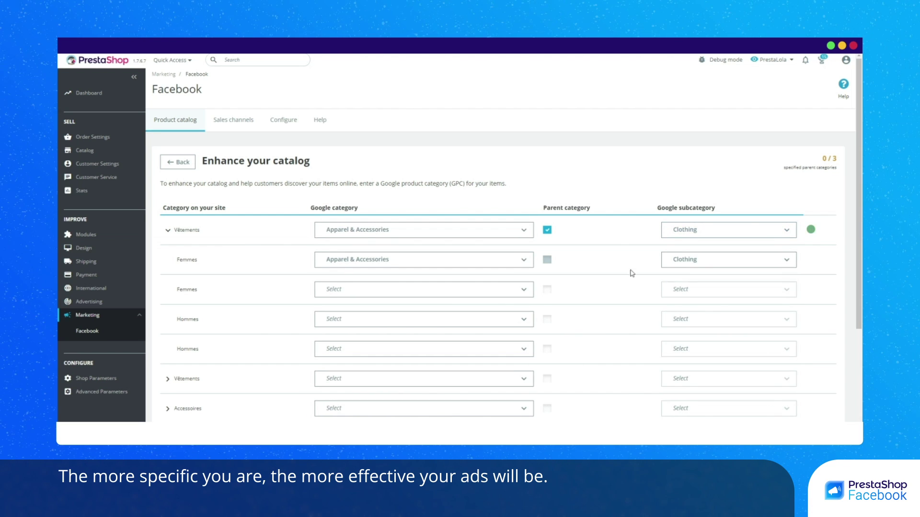
click(181, 163)
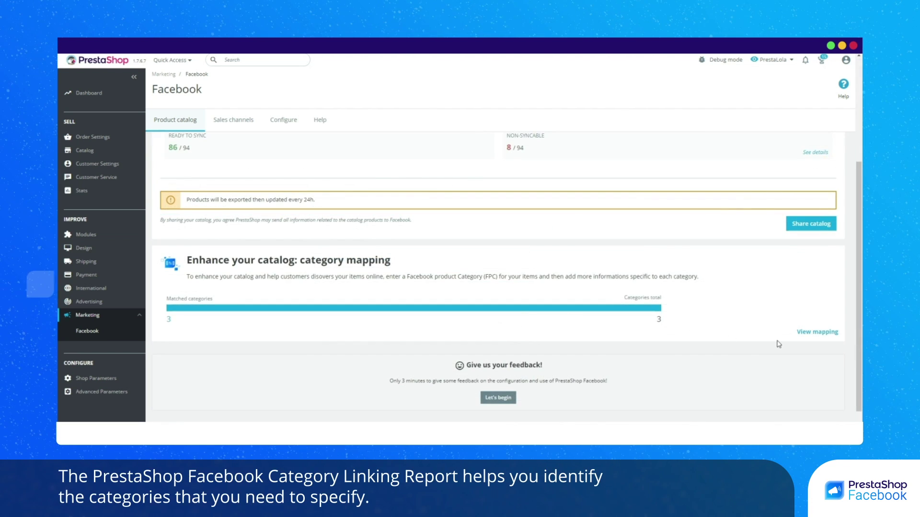
click(805, 334)
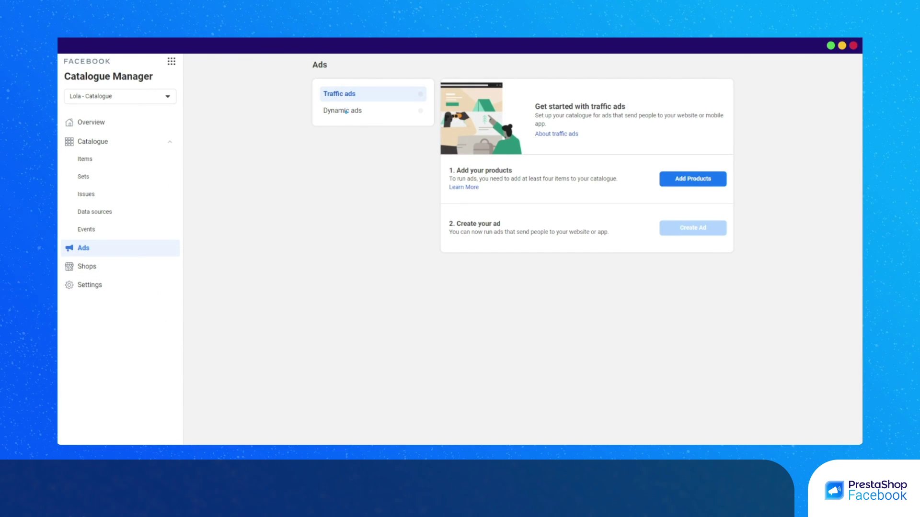
Step: Switch the catalogue's Ads setup from traffic ads to Dynamic ads
click(345, 112)
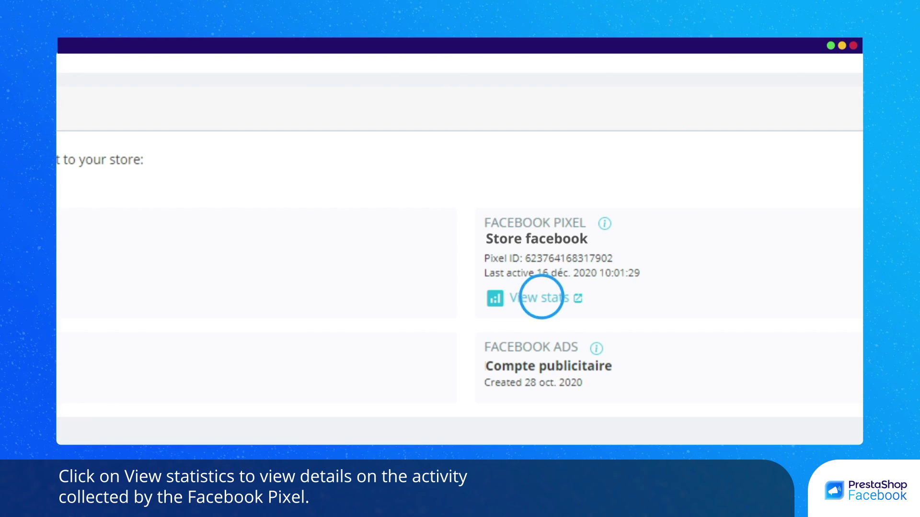
Step: Review the pixel's PageView and View content event details, then bring up the Sales channels add-ons
click(542, 297)
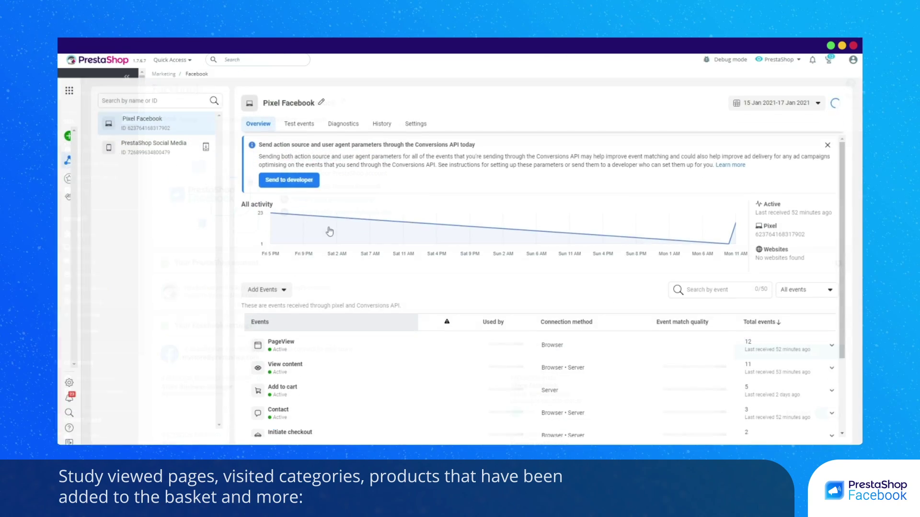
scroll(335, 267, down, 3)
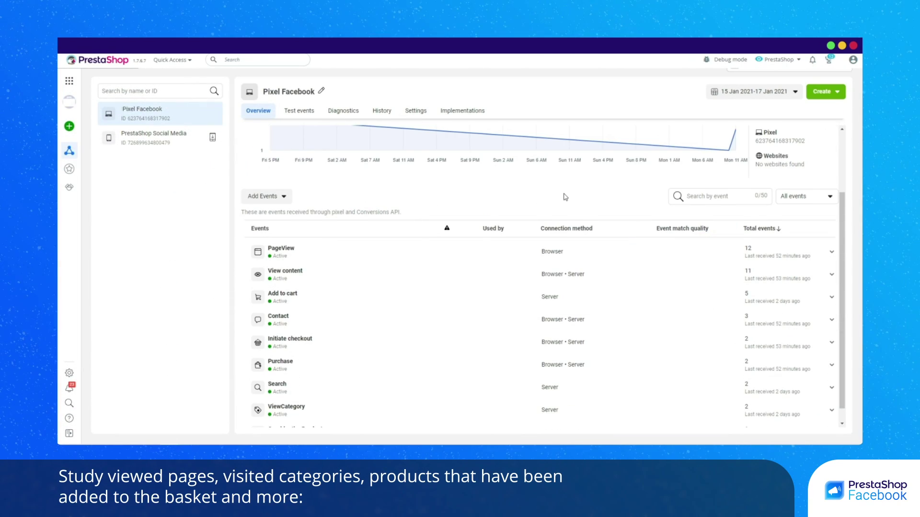
click(375, 240)
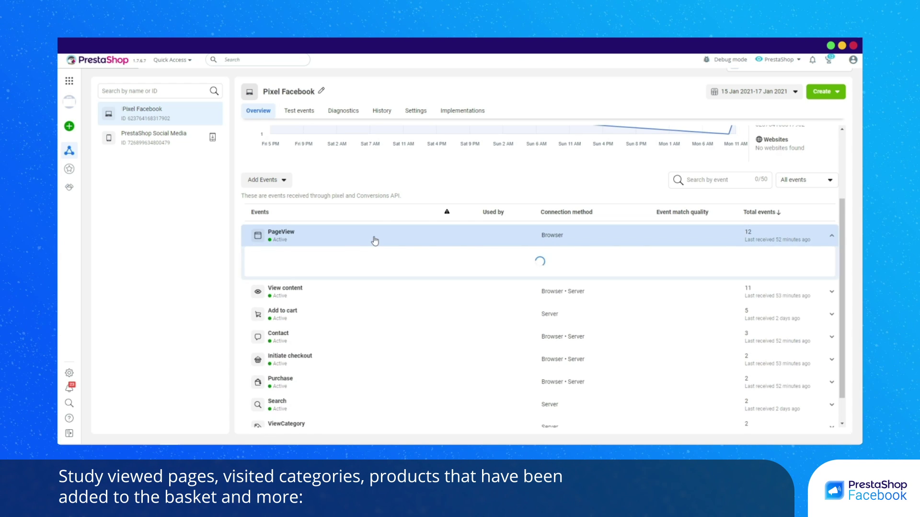
click(375, 240)
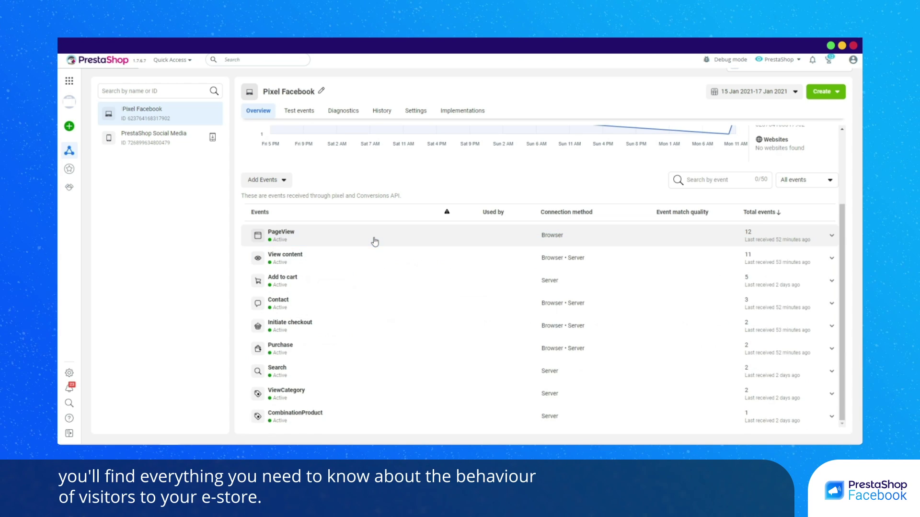
click(361, 261)
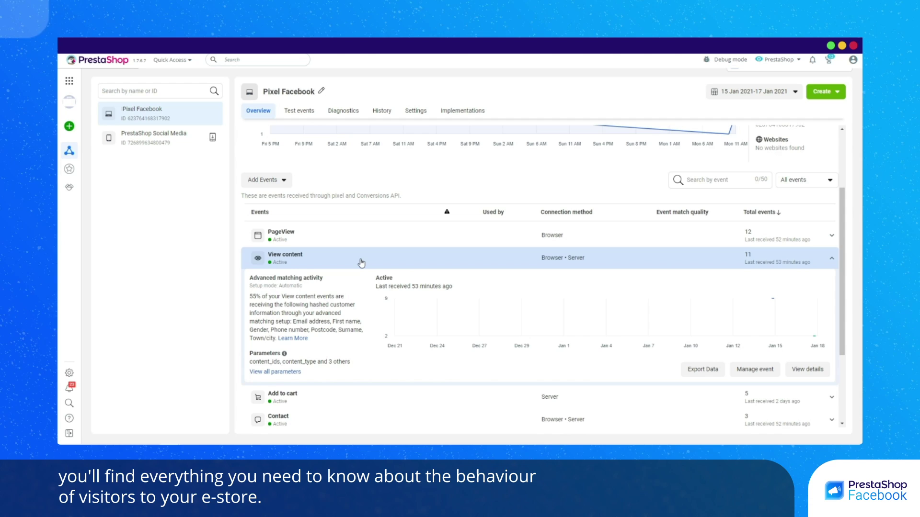
click(361, 261)
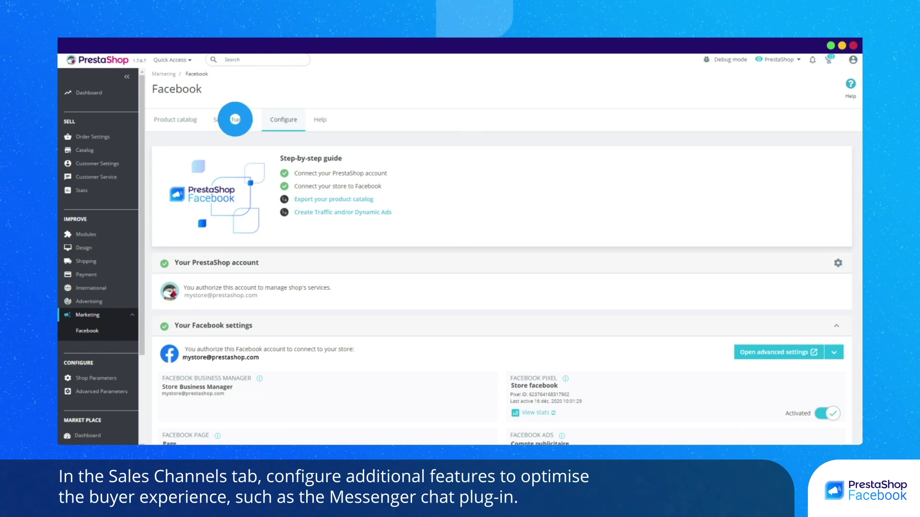
click(235, 120)
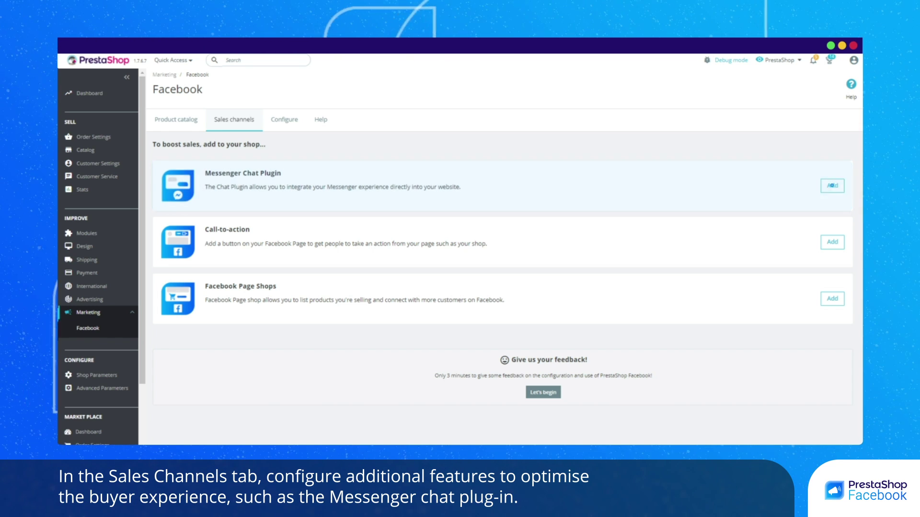
Step: Add the Messenger Chat Plugin with greeting 'Hello! Do you need help ?' and set it to Disabled
click(832, 186)
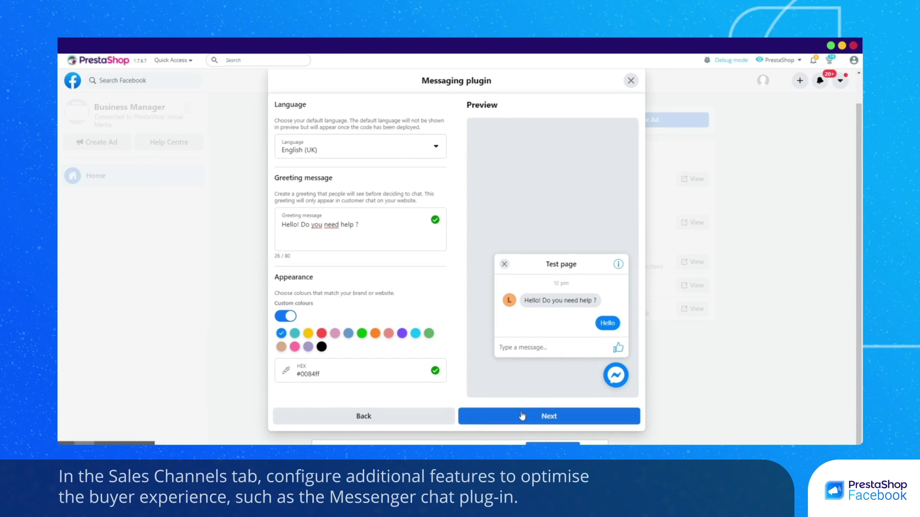
click(522, 416)
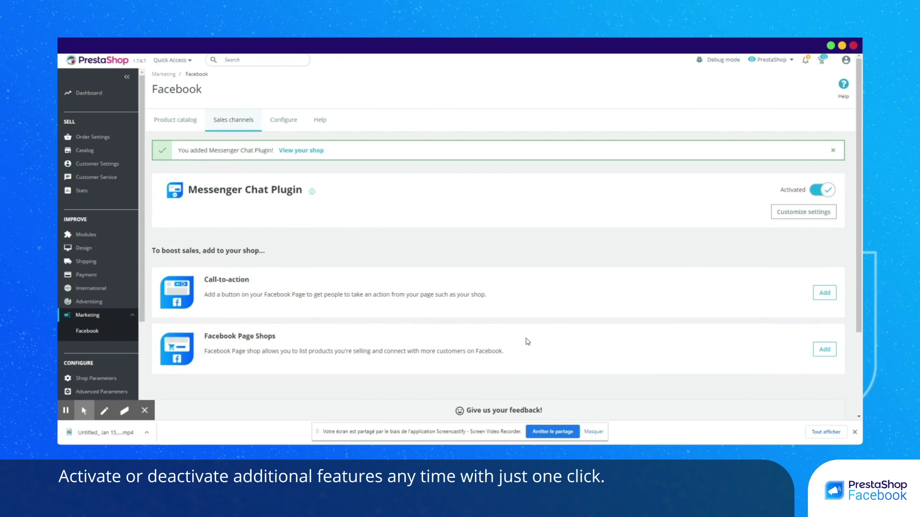
click(825, 190)
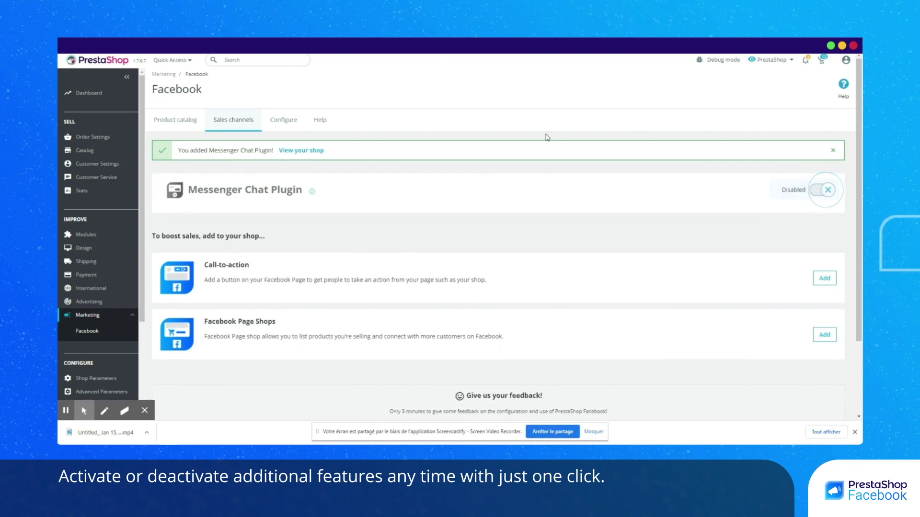